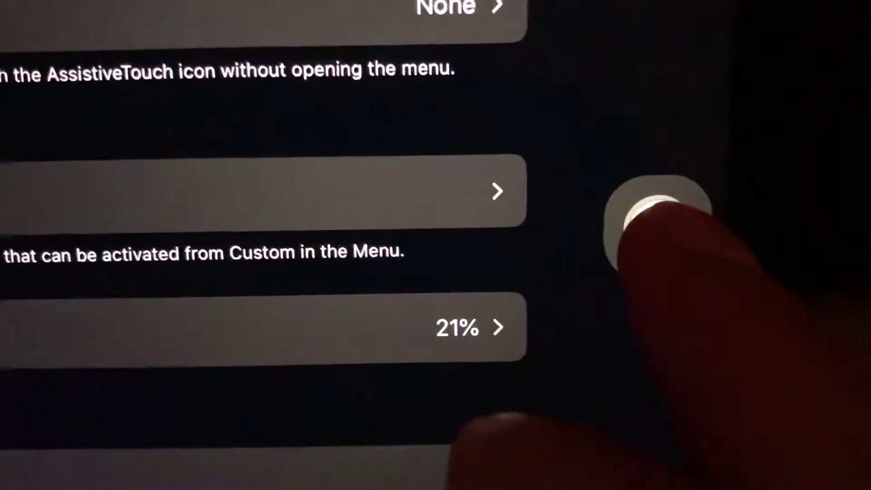
Step: Choose Restart from the AssistiveTouch Device > More menu to prompt an iPad restart
left_click(656, 225)
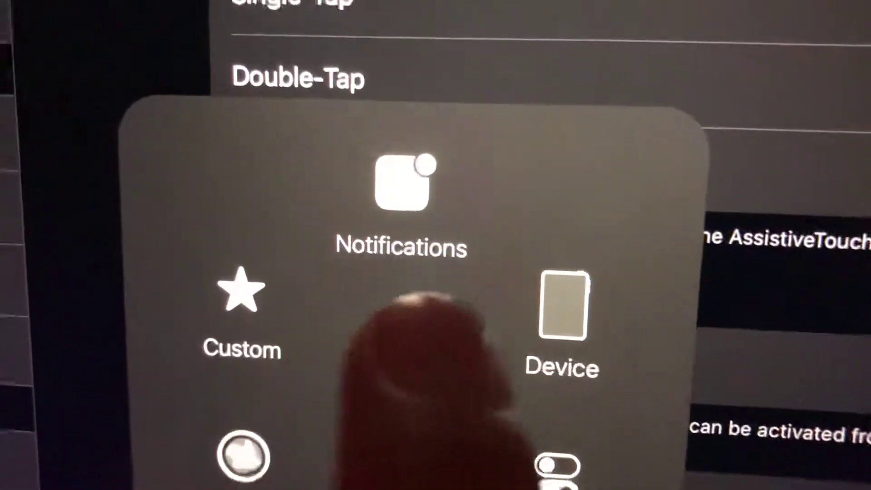
left_click(564, 305)
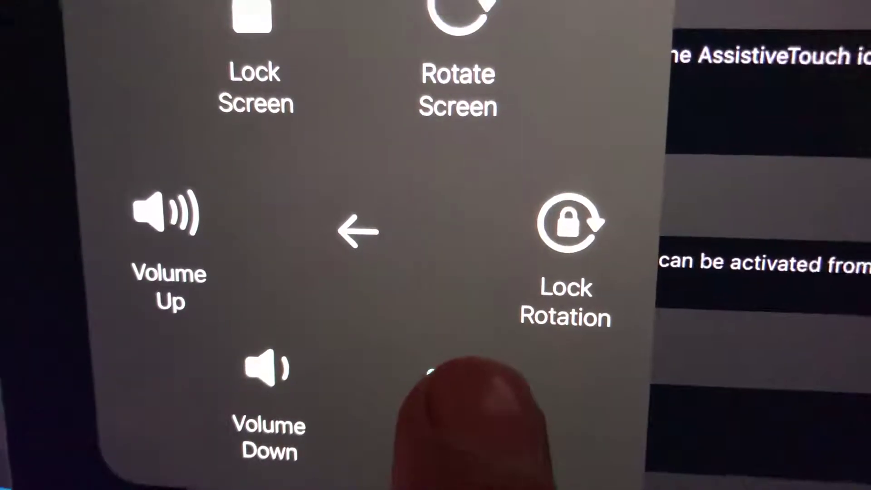
left_click(449, 408)
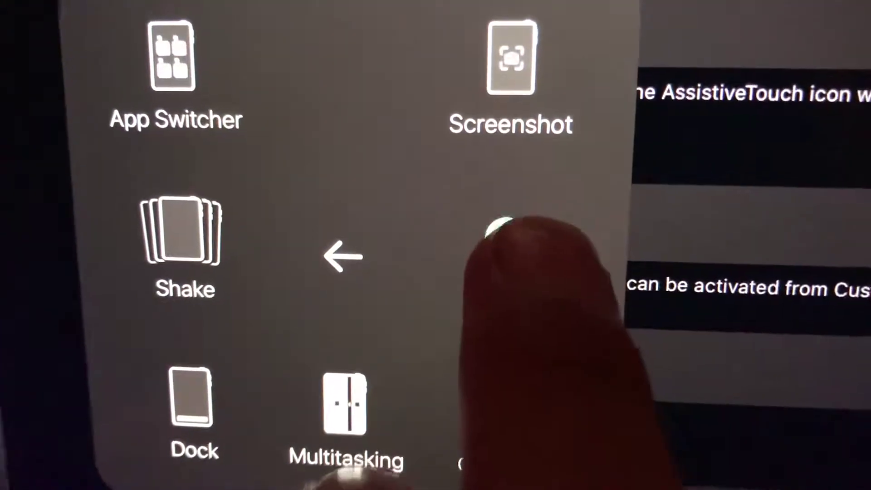
left_click(504, 245)
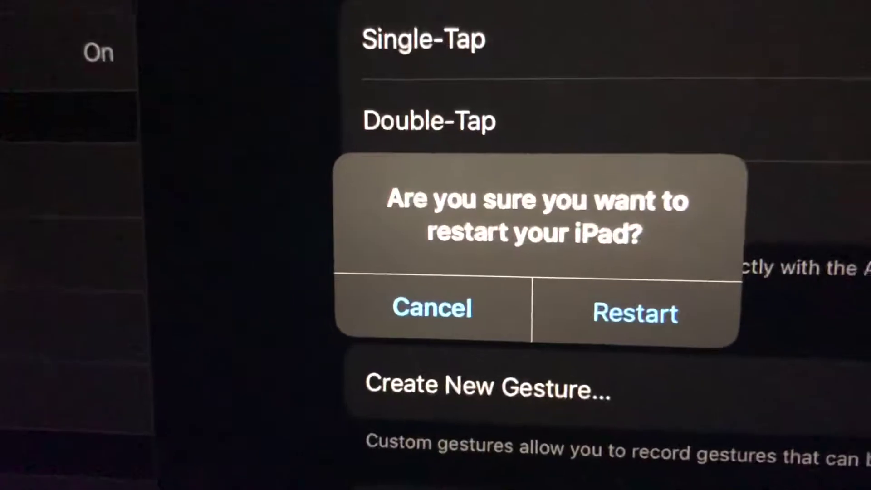